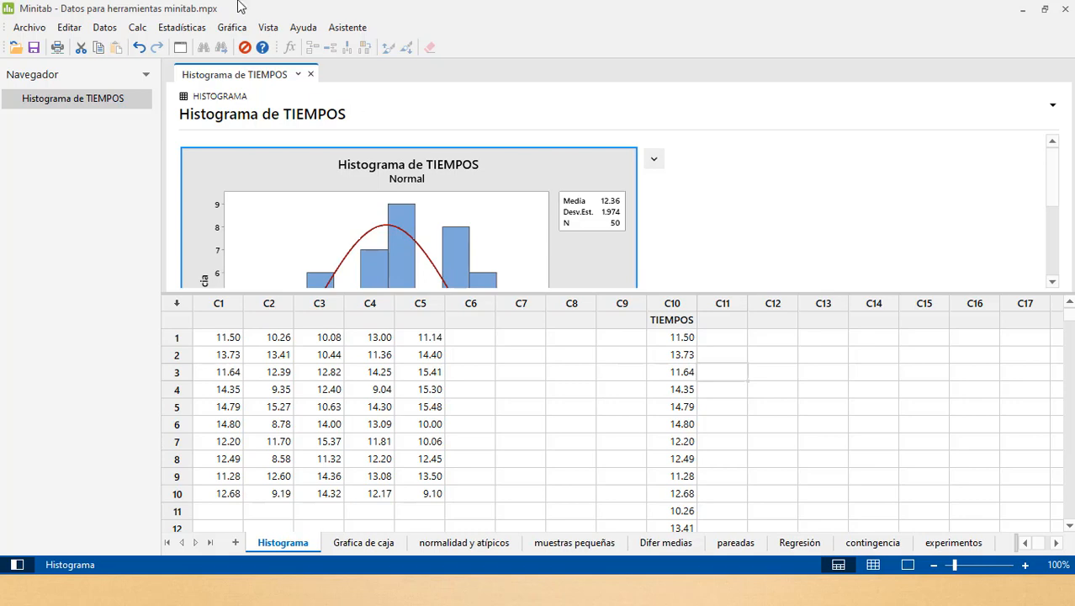
Create a simple single-Y box plot of the TIEMPOS column and examine its box and whiskers in the graph editor
{"action": "left_click", "coordinate": [174, 30]}
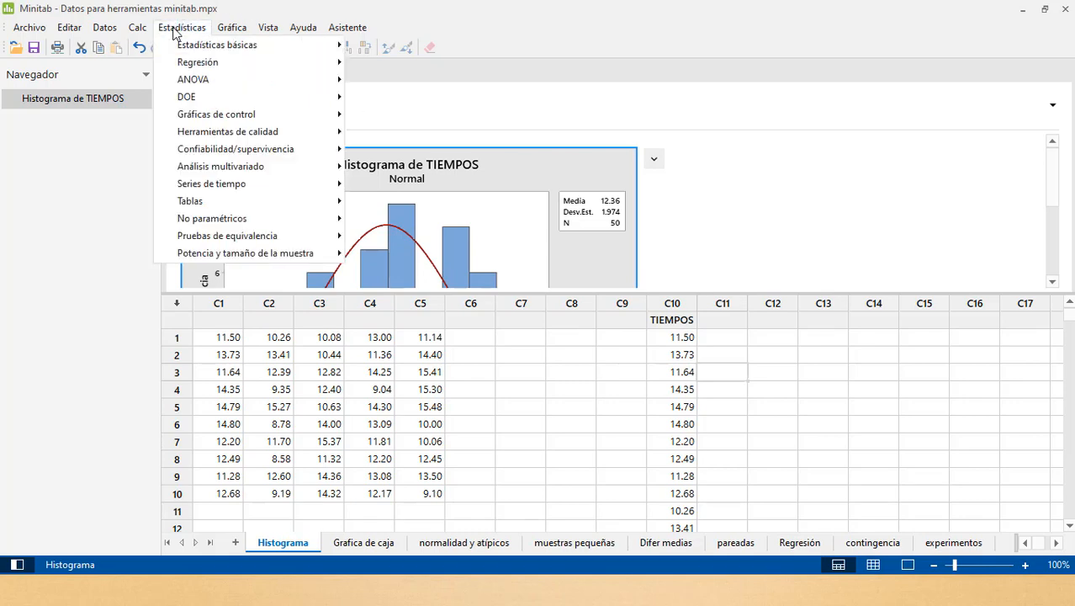
{"action": "left_click", "coordinate": [246, 30]}
{"action": "left_click", "coordinate": [244, 31]}
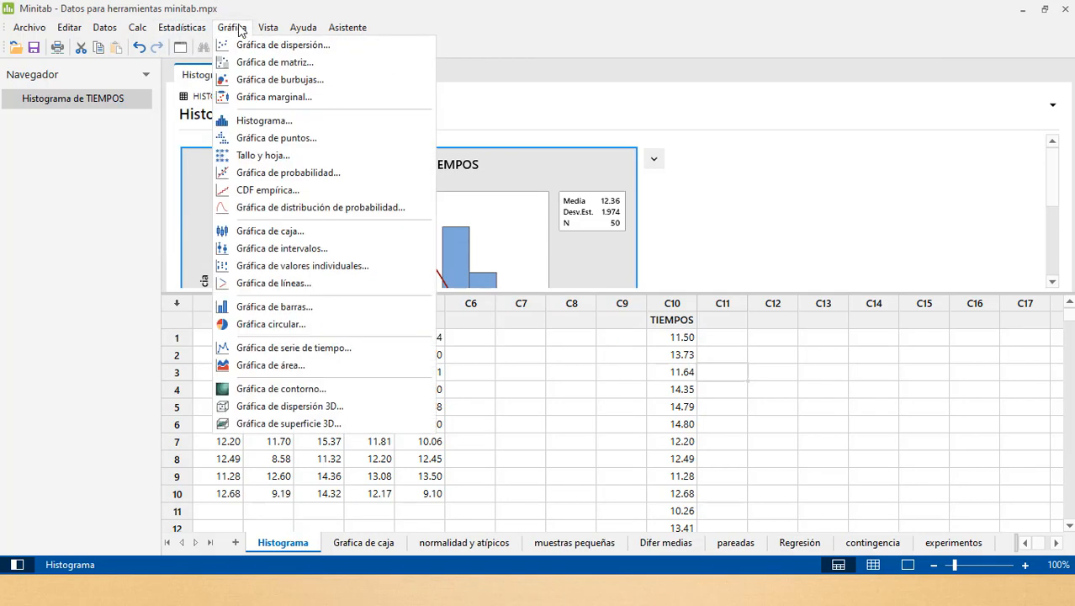
{"action": "left_click", "coordinate": [251, 232]}
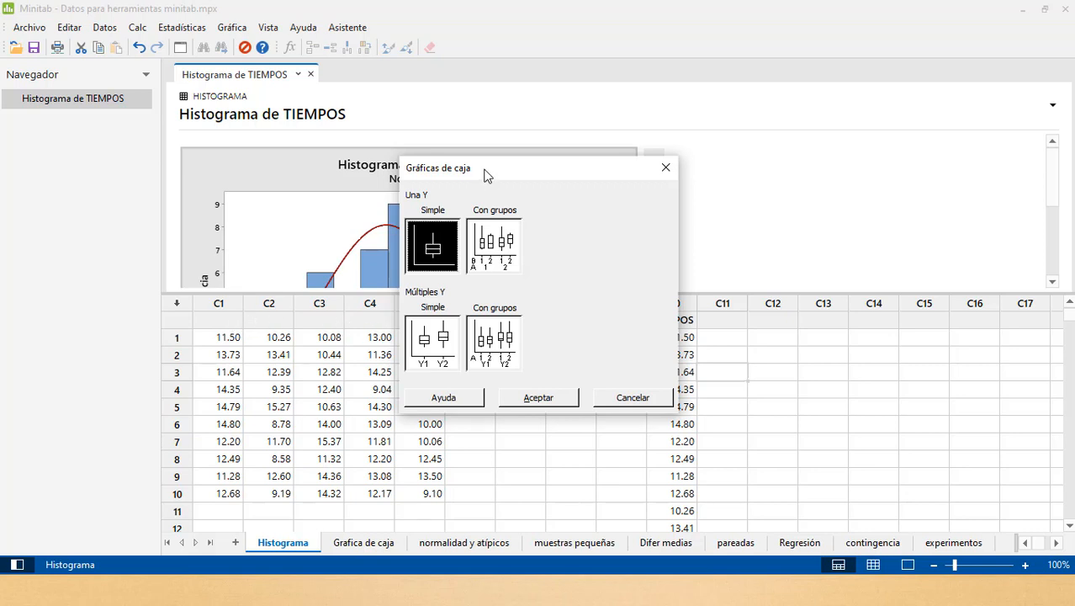
{"action": "left_click_drag", "start_coordinate": [486, 172], "coordinate": [578, 174]}
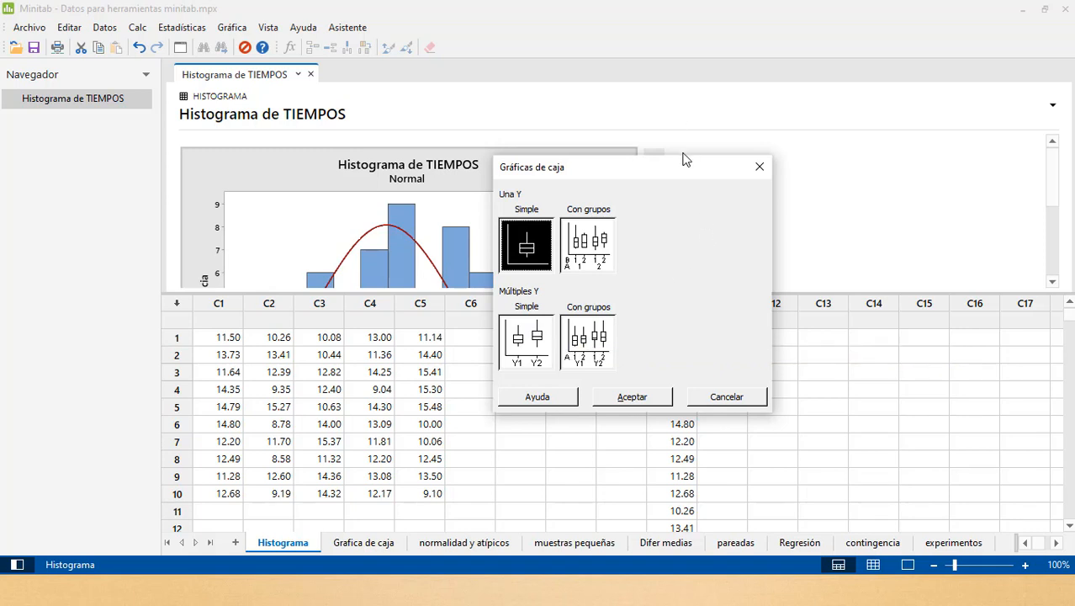
{"action": "left_click_drag", "start_coordinate": [678, 164], "coordinate": [939, 139]}
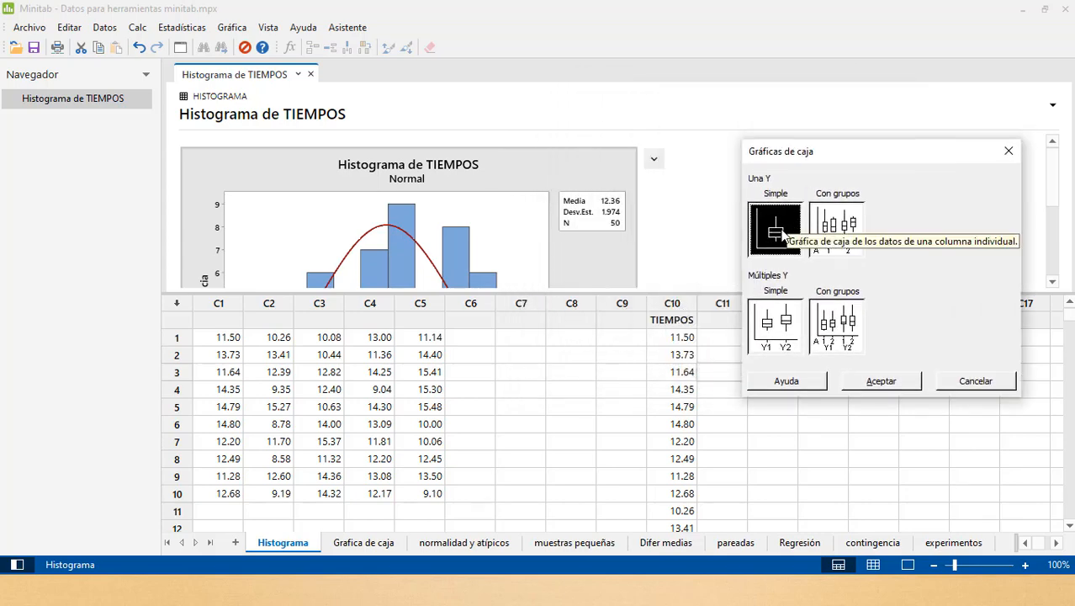
{"action": "left_click", "coordinate": [868, 381]}
{"action": "double_click", "coordinate": [376, 241]}
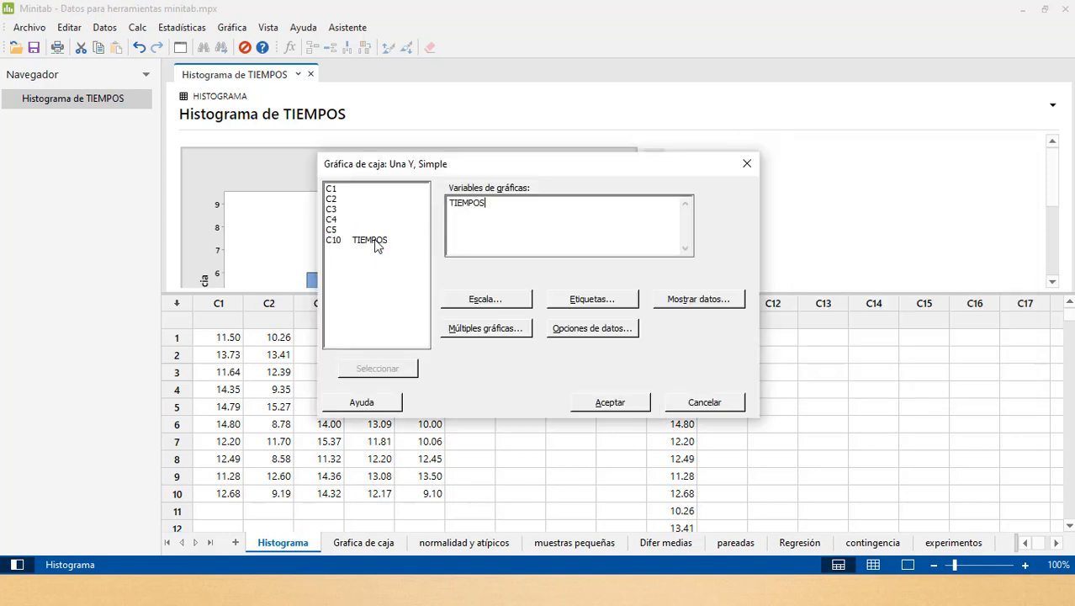
{"action": "left_click", "coordinate": [610, 402]}
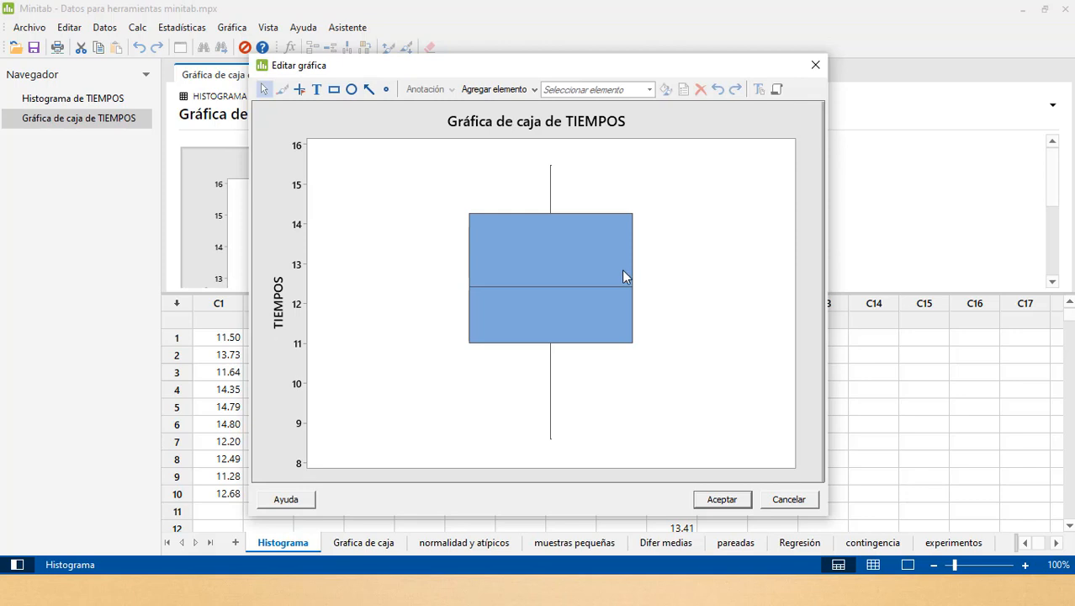
{"action": "mouse_move", "coordinate": [623, 272]}
{"action": "mouse_move", "coordinate": [597, 261]}
{"action": "mouse_move", "coordinate": [554, 383]}
{"action": "mouse_move", "coordinate": [603, 286]}
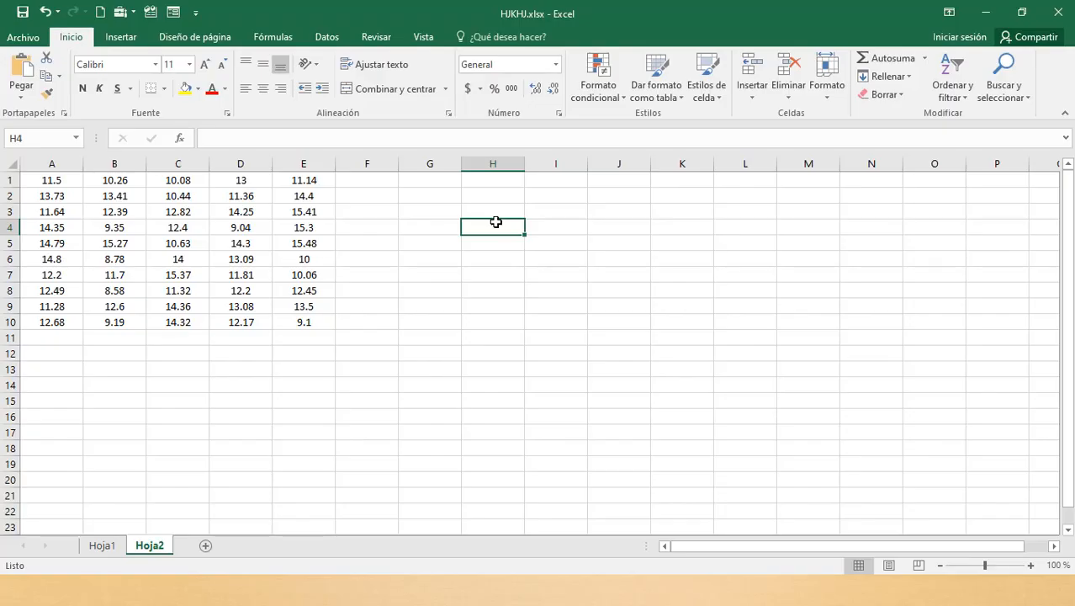
In Excel, calculate the third quartile of the data in cell H4 with =CUARTIL.INC(A1:E10,3)
{"action": "type", "text": "=CUA"}
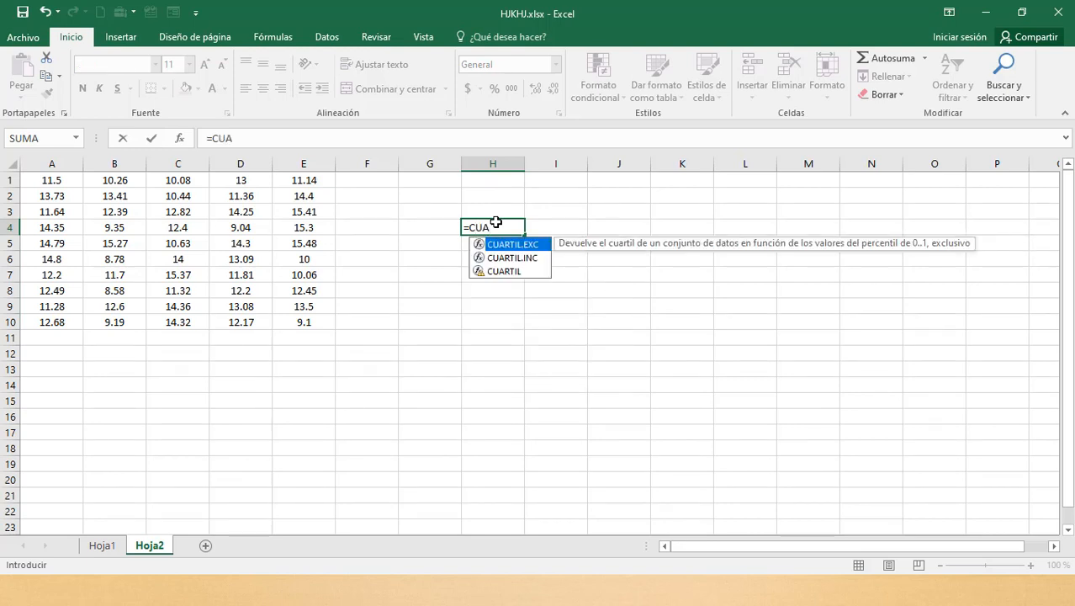
{"action": "double_click", "coordinate": [495, 258]}
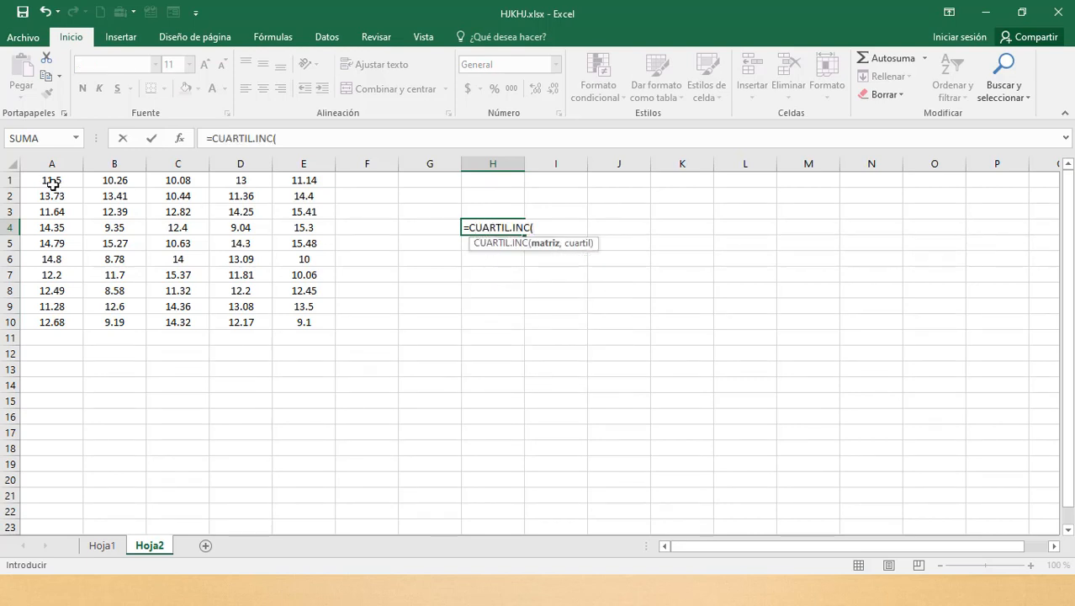
{"action": "left_click_drag", "start_coordinate": [51, 180], "coordinate": [303, 326]}
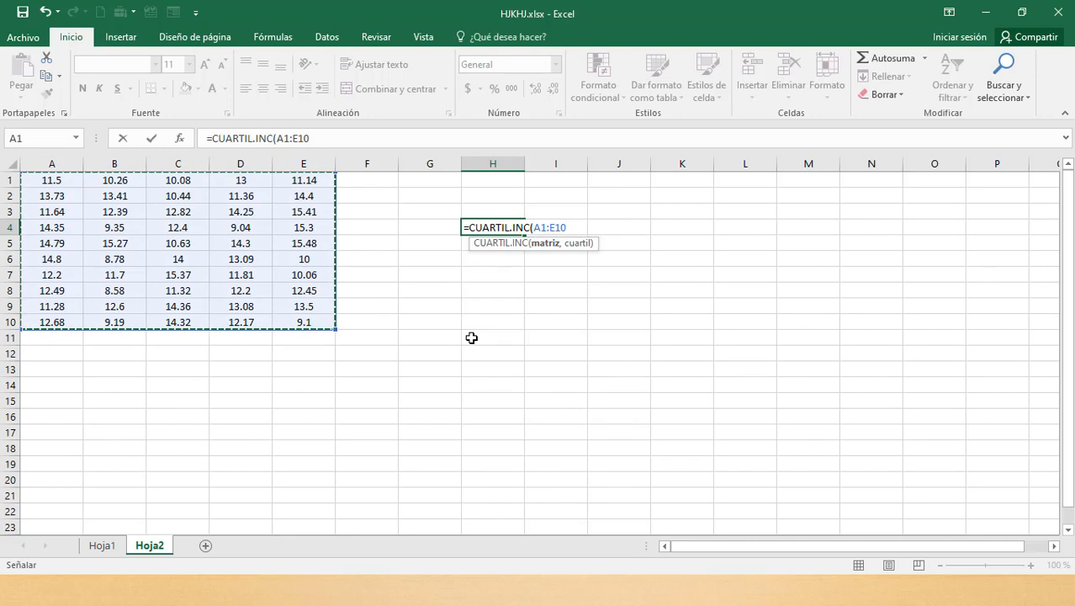
{"action": "type", "text": ","}
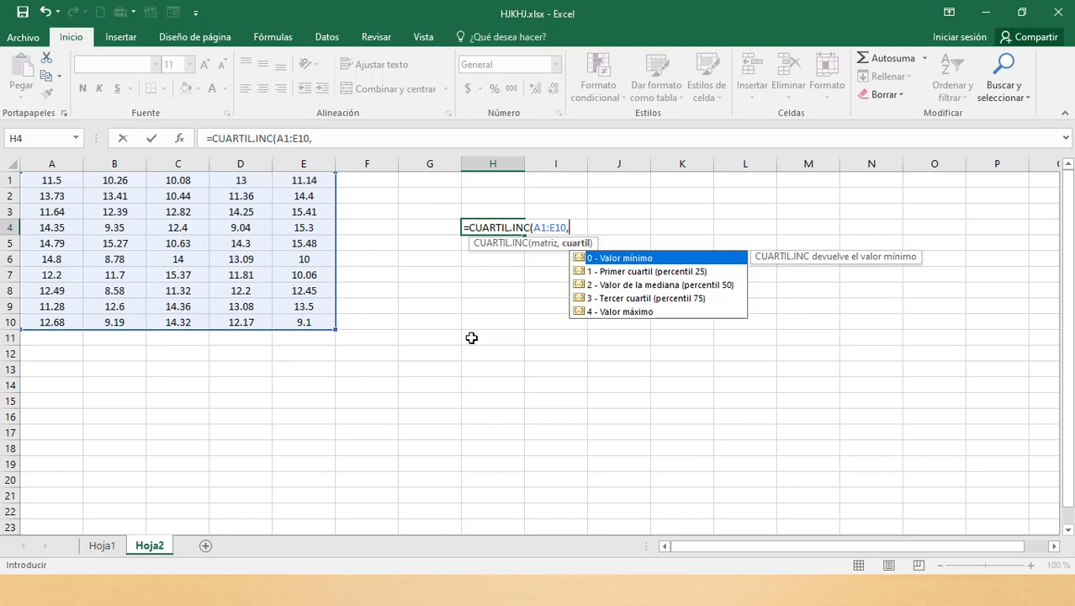
{"action": "type", "text": "3)"}
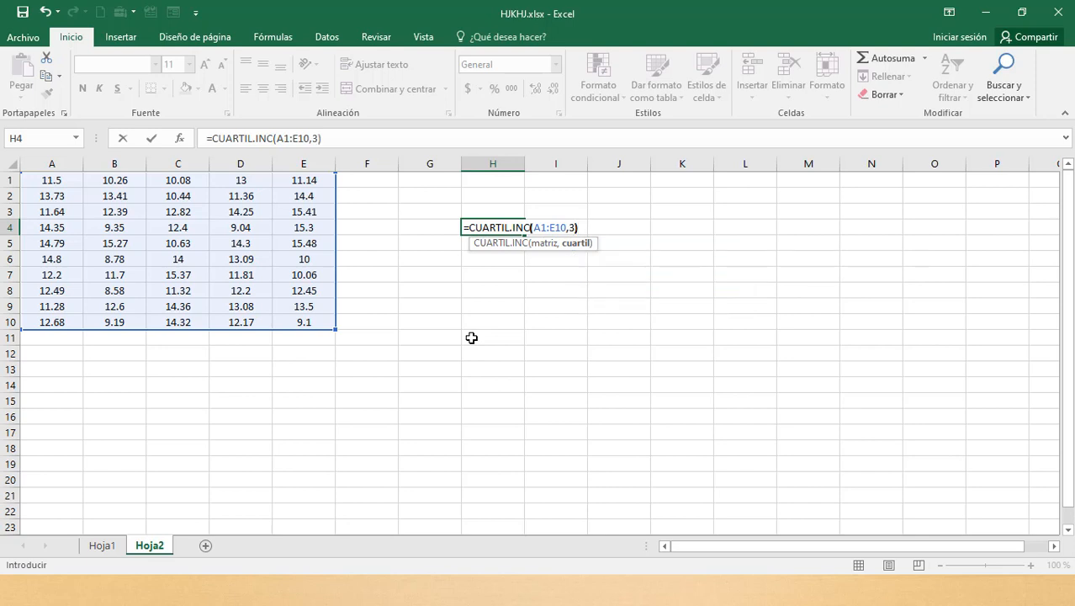
{"action": "key", "text": "Return"}
{"action": "key", "text": "Up"}
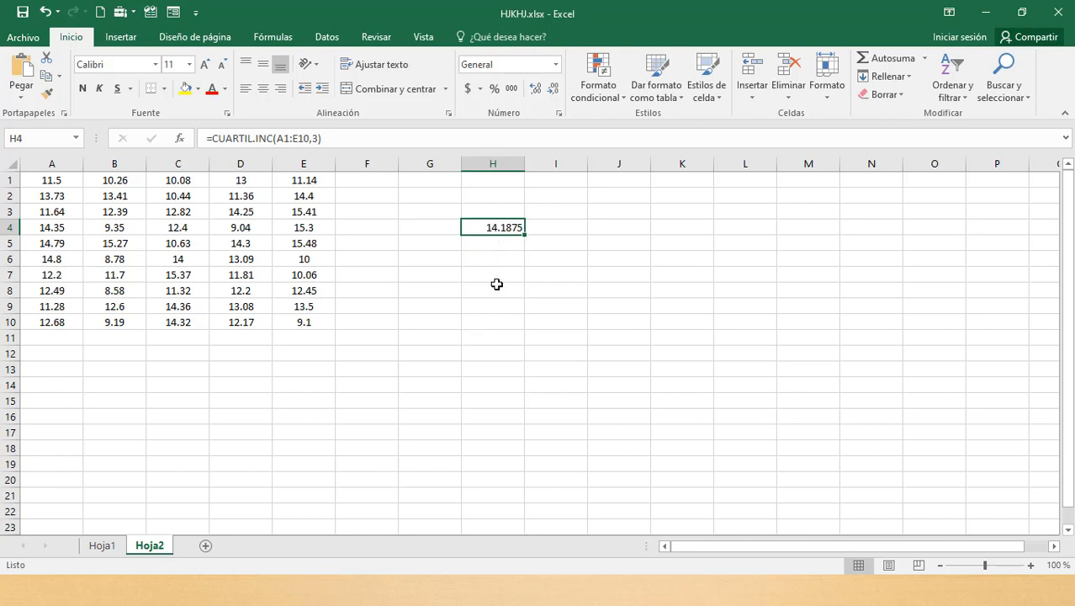
Calculate the 90th percentile of the data in cell H5 with =PERCENTIL.INC(A1:E10,0.90)
{"action": "key", "text": "Down"}
{"action": "type", "text": "="}
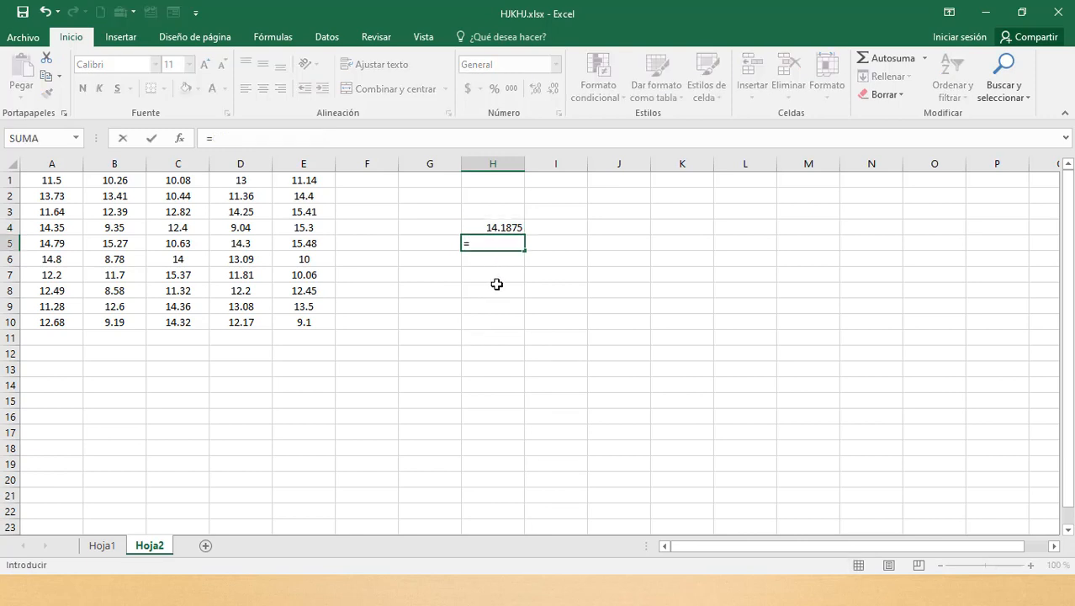
{"action": "type", "text": "PERCENT"}
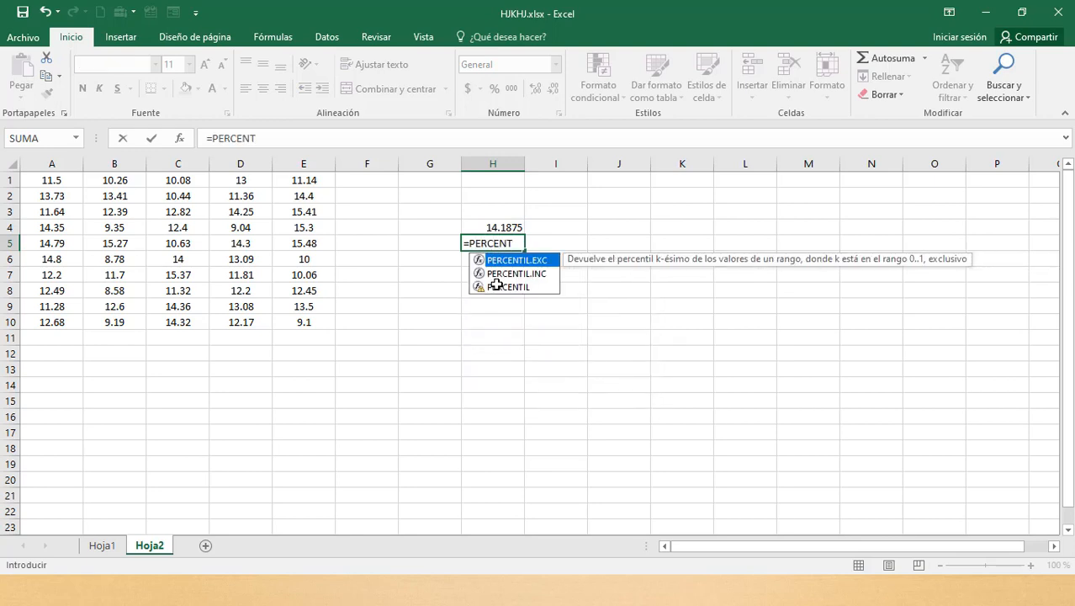
{"action": "double_click", "coordinate": [500, 274]}
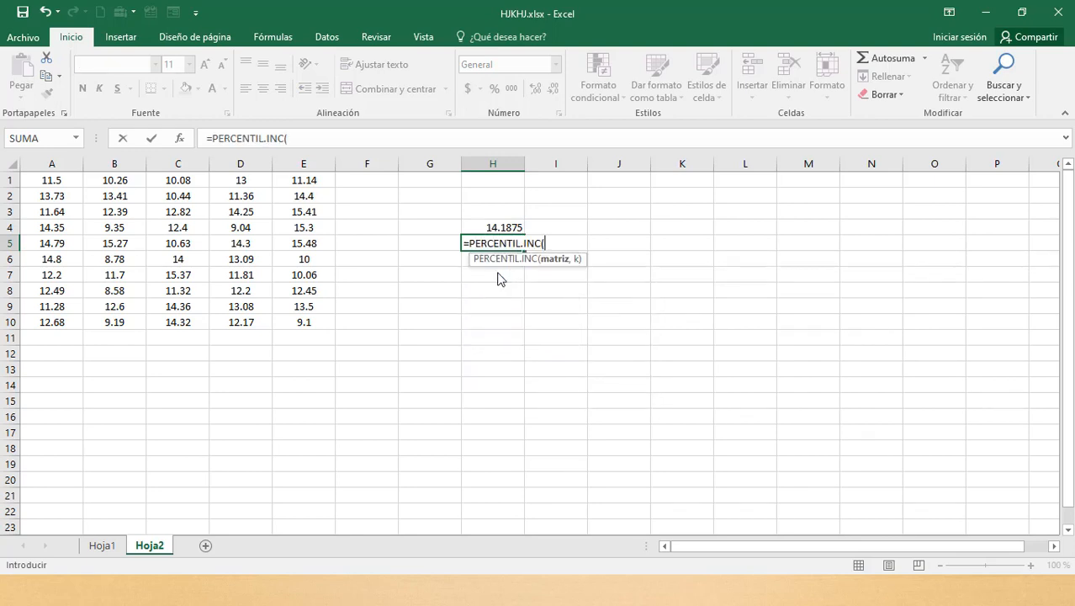
{"action": "left_click_drag", "start_coordinate": [63, 179], "coordinate": [308, 325]}
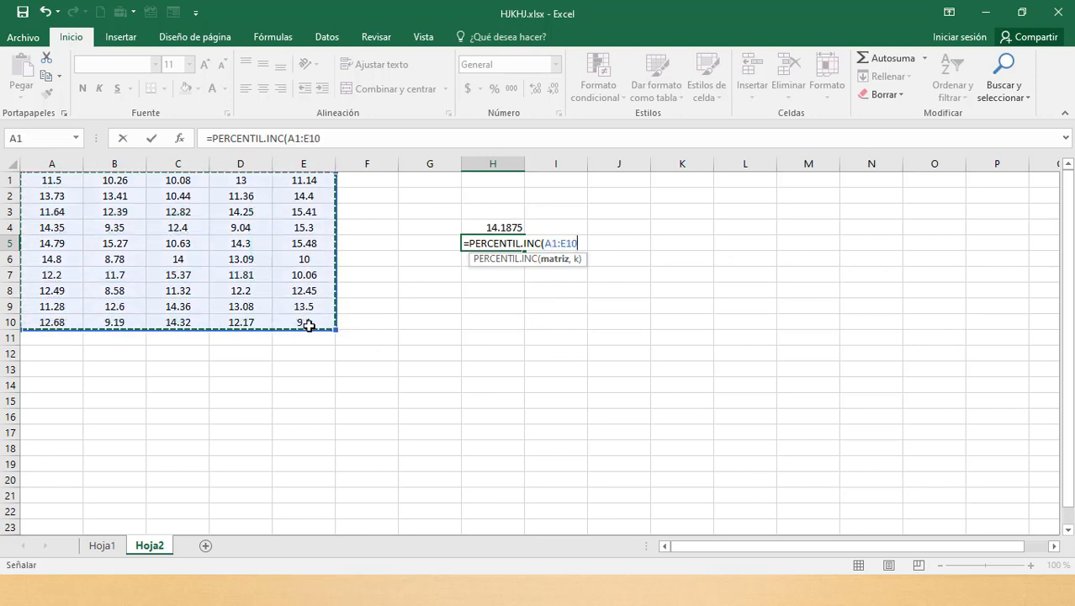
{"action": "type", "text": ","}
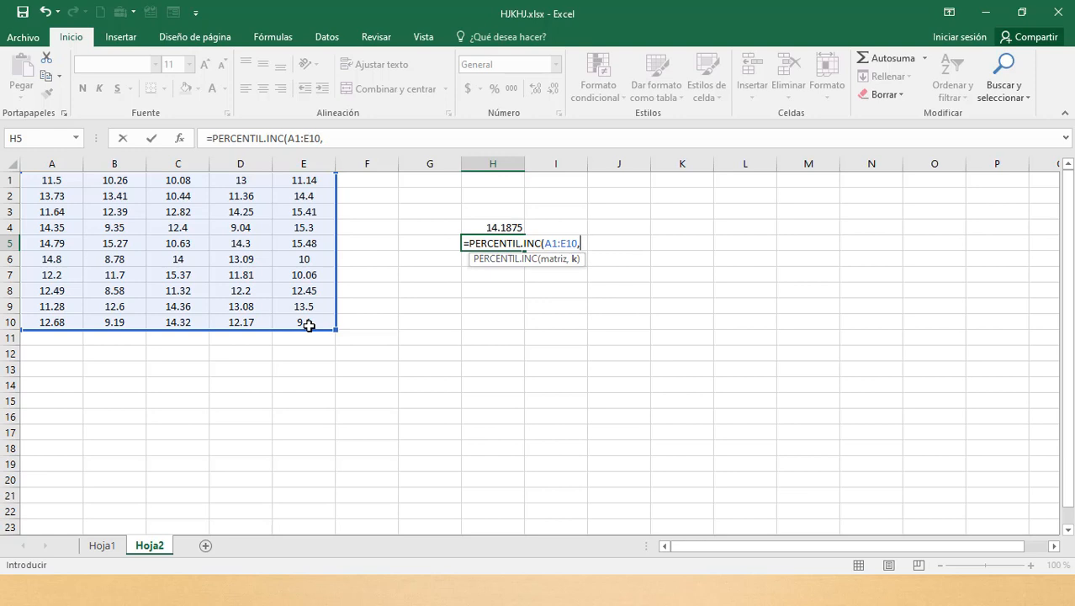
{"action": "type", "text": "0.90)"}
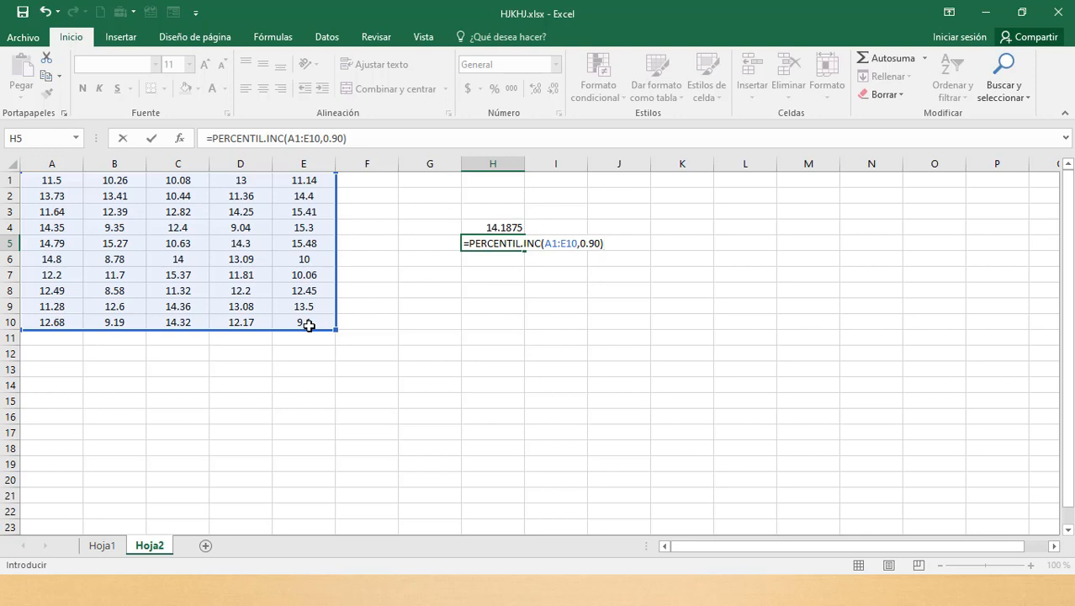
{"action": "key", "text": "Return"}
{"action": "key", "text": "Up"}
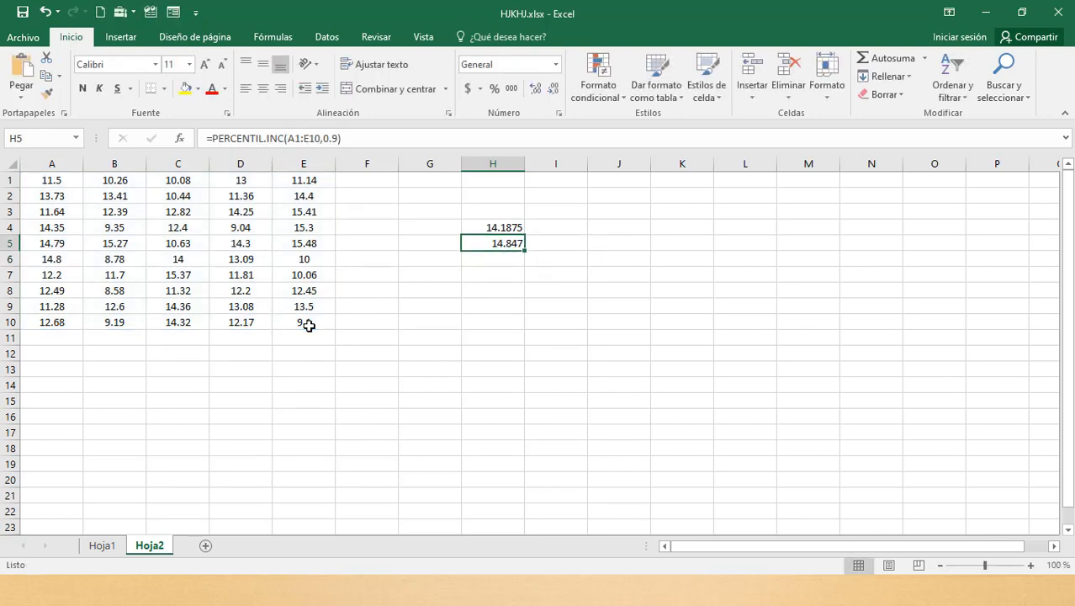
Label the two results by entering 90% in cell G5 and 75% in cell G4
{"action": "key", "text": "Left"}
{"action": "type", "text": "90"}
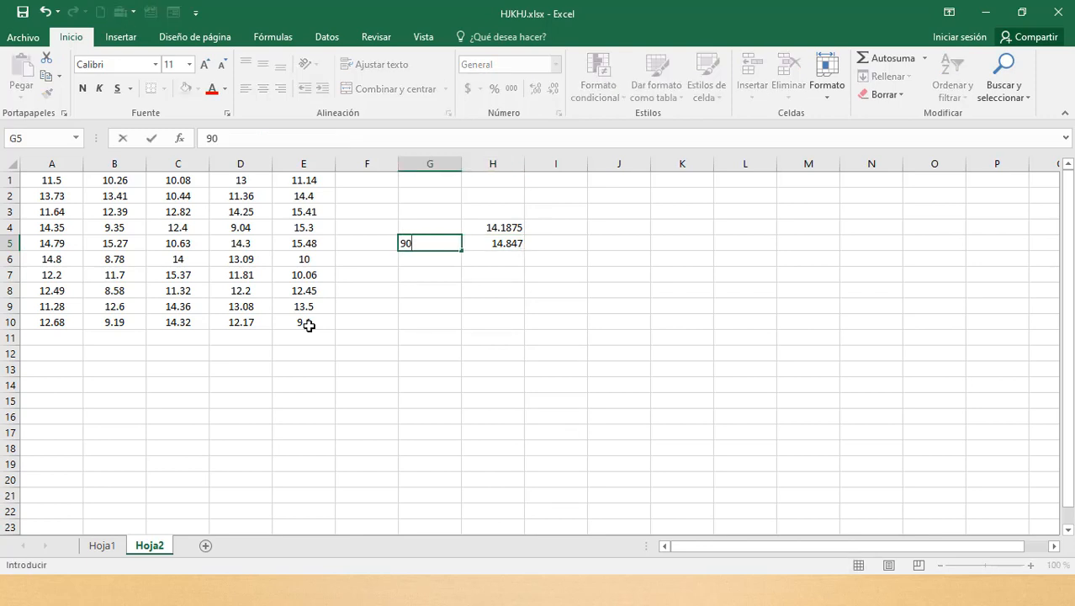
{"action": "type", "text": "%"}
{"action": "key", "text": "Up"}
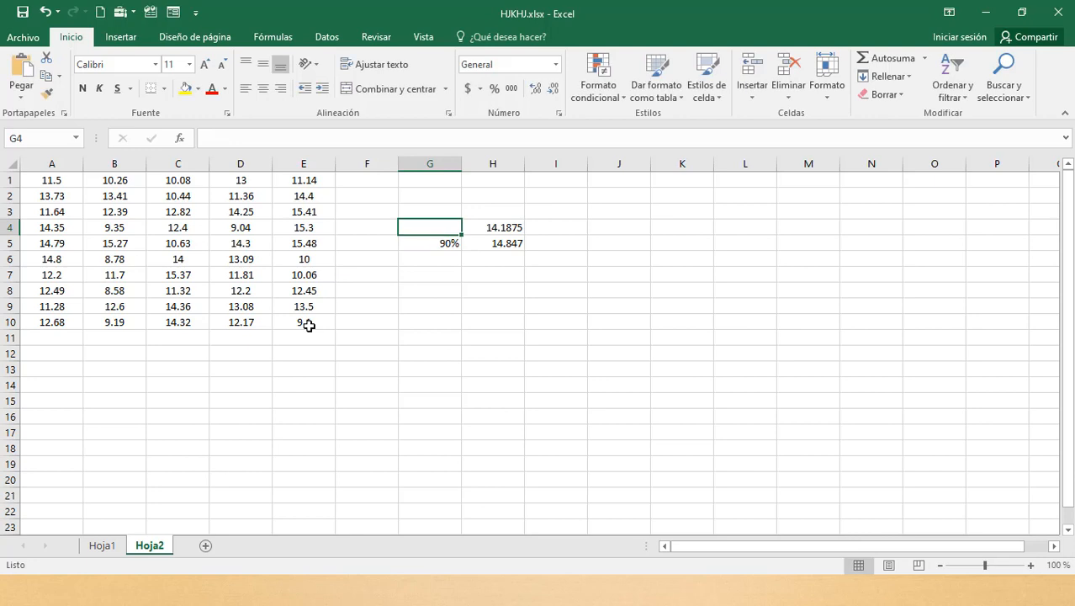
{"action": "type", "text": "75"}
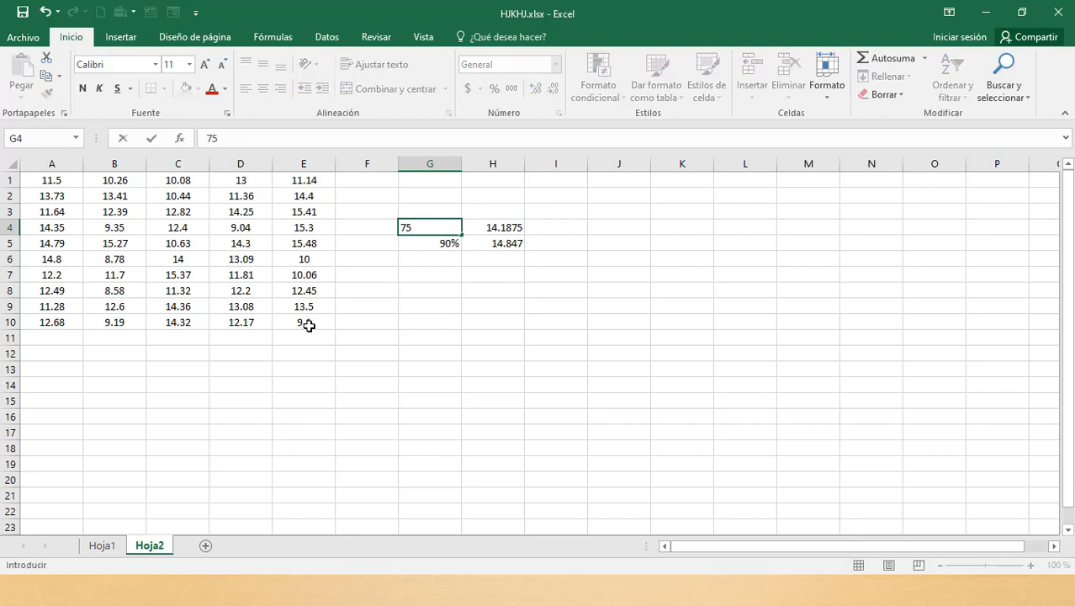
{"action": "type", "text": "%"}
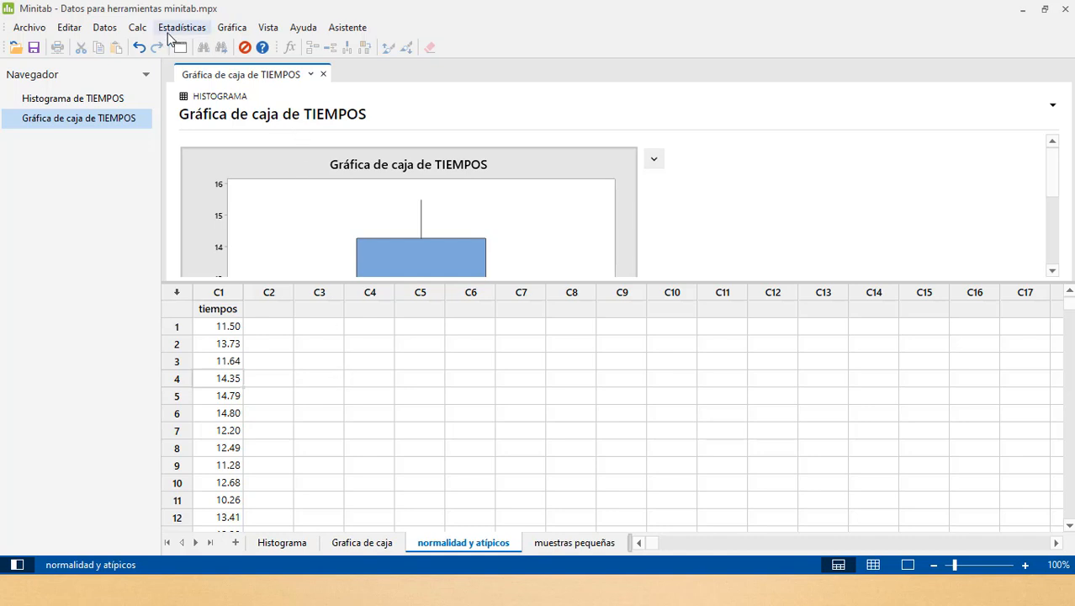
In Minitab, run a Kolmogorov-Smirnov normality test on the tiempos column, titled "prueba de normalidad en tiempos"
{"action": "left_click", "coordinate": [178, 29]}
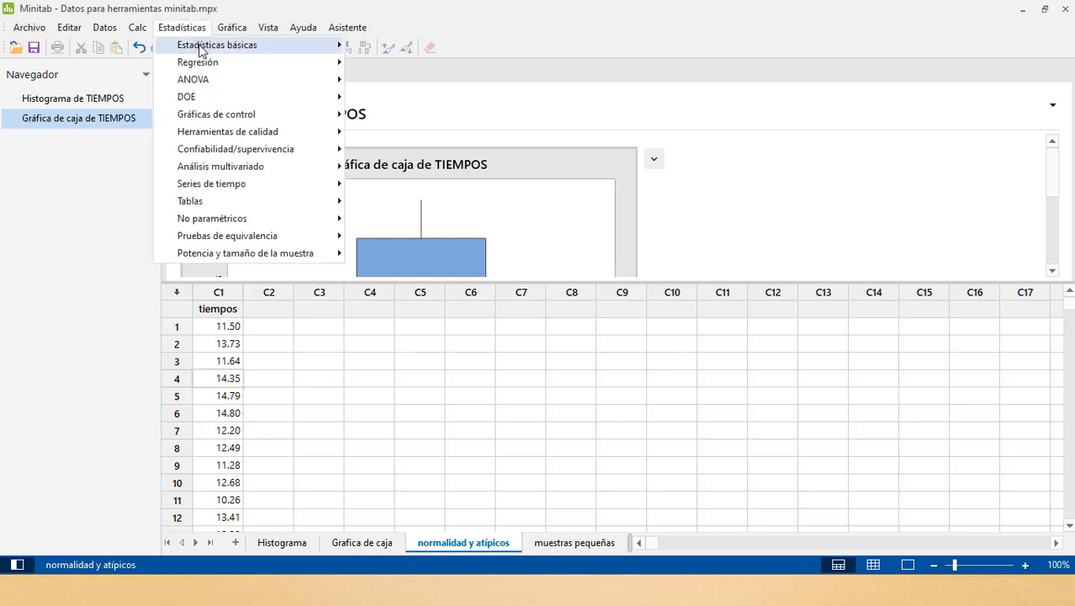
{"action": "mouse_move", "coordinate": [207, 53]}
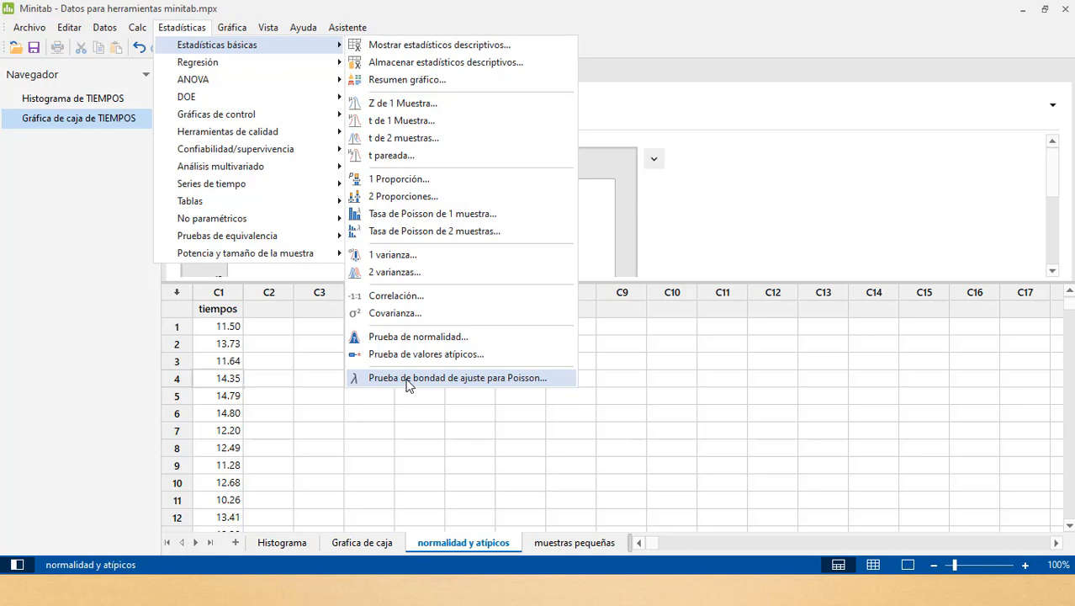
{"action": "left_click", "coordinate": [388, 337]}
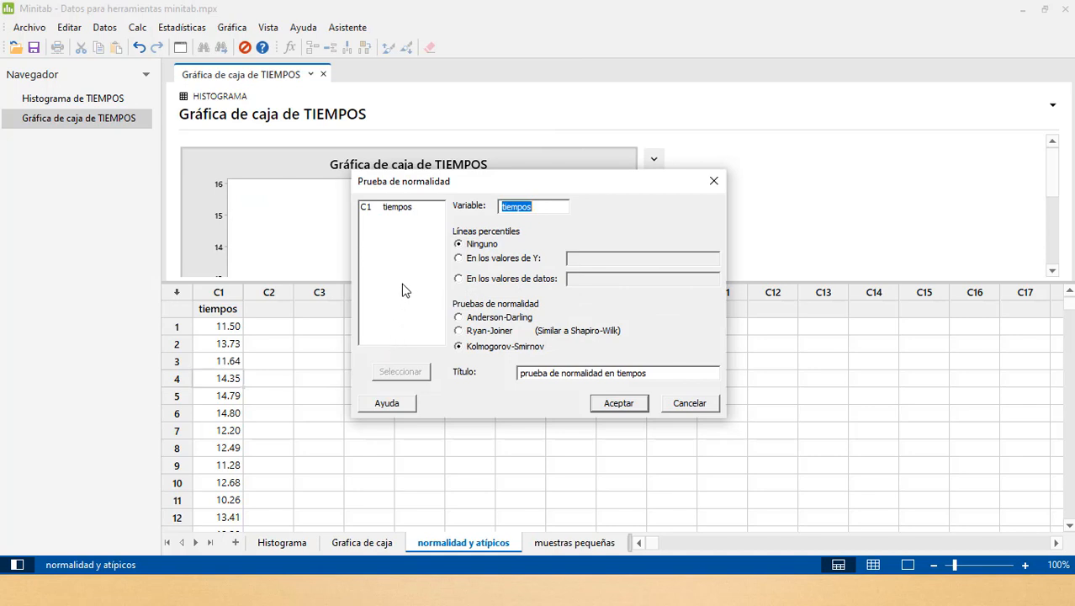
{"action": "double_click", "coordinate": [406, 210]}
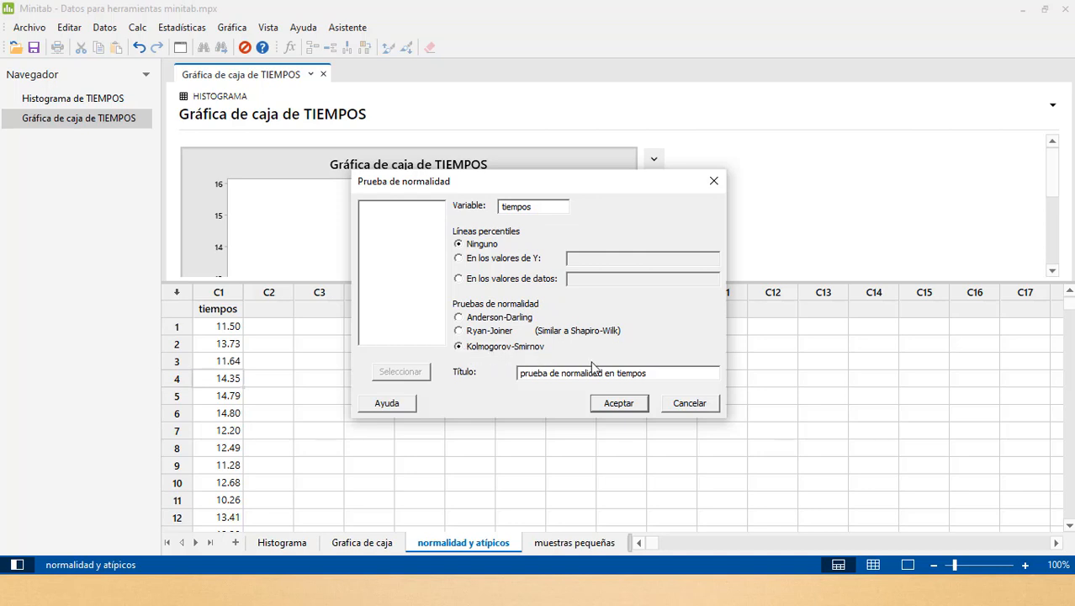
{"action": "left_click_drag", "start_coordinate": [654, 376], "coordinate": [504, 381]}
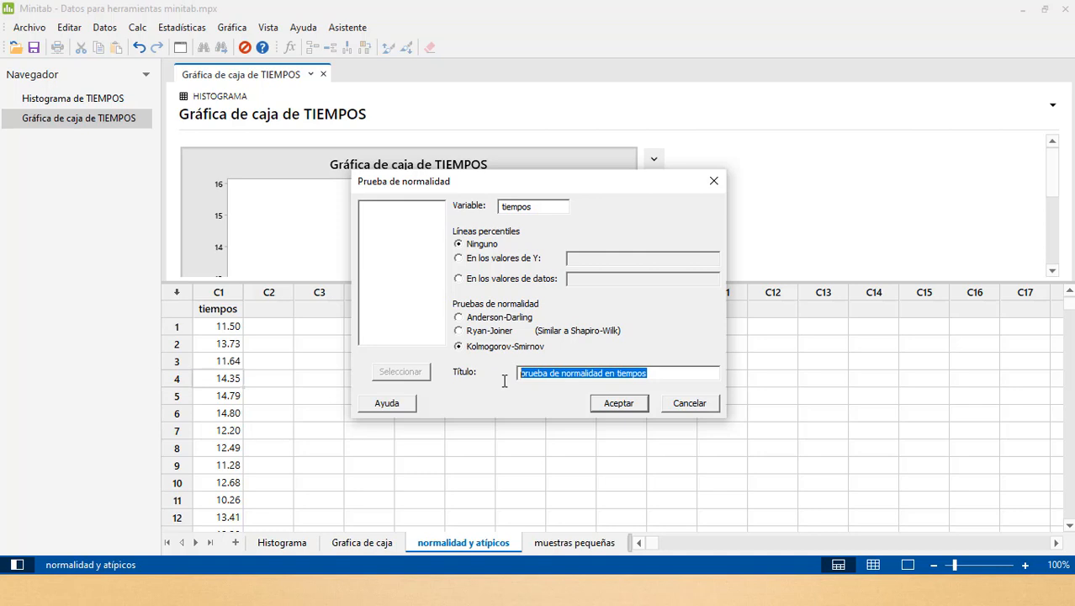
{"action": "left_click", "coordinate": [618, 403]}
Compare the enlarged normality plot's p-value with the alfa decision rules in Notepad, and close the plot editor
{"action": "double_click", "coordinate": [568, 278]}
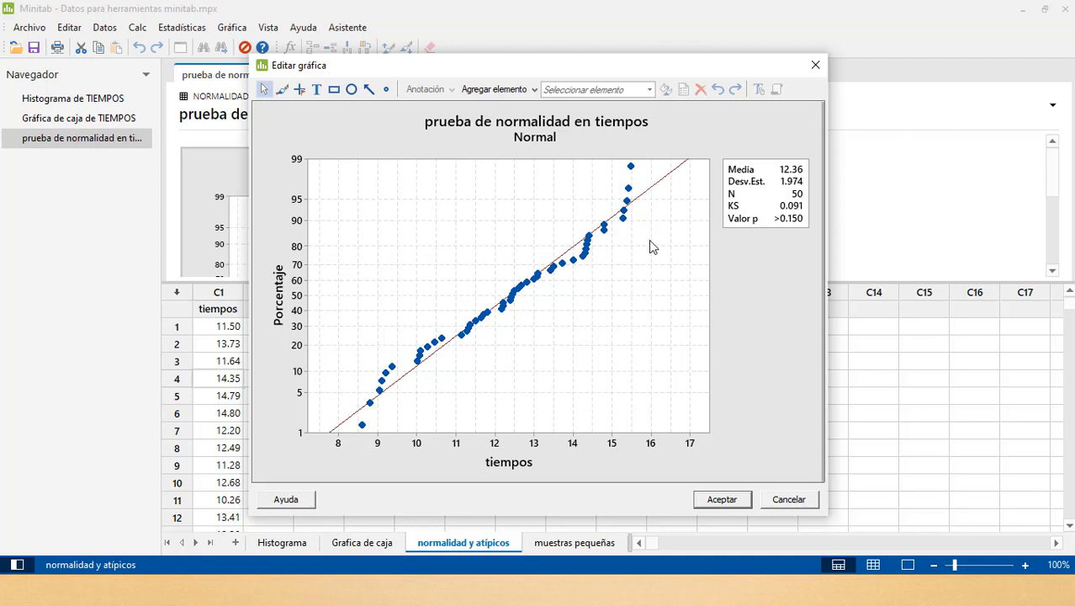
{"action": "key", "text": "alt+Tab"}
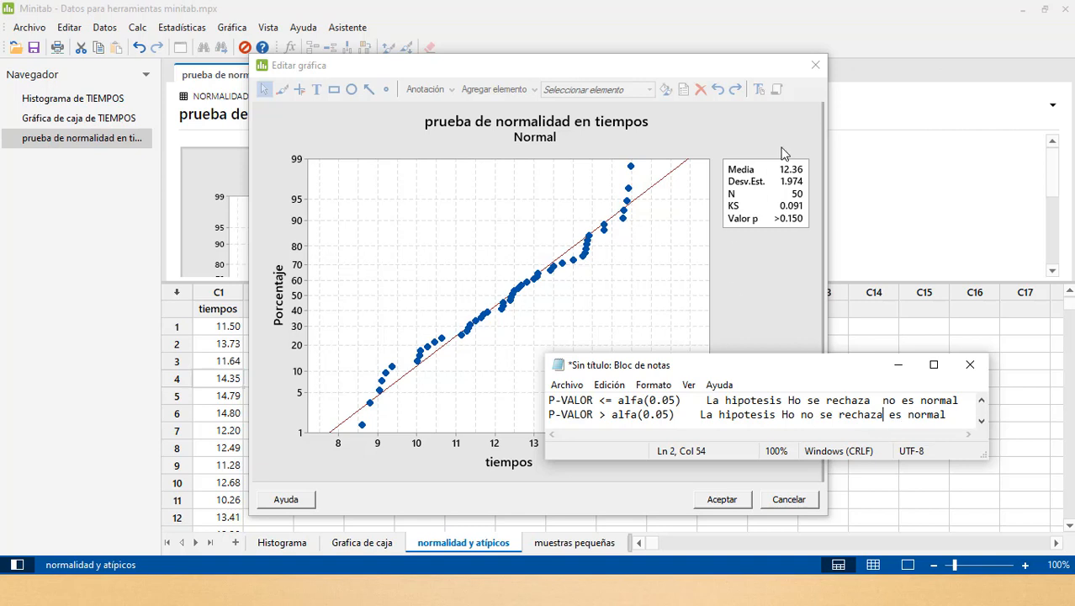
{"action": "left_click", "coordinate": [815, 65]}
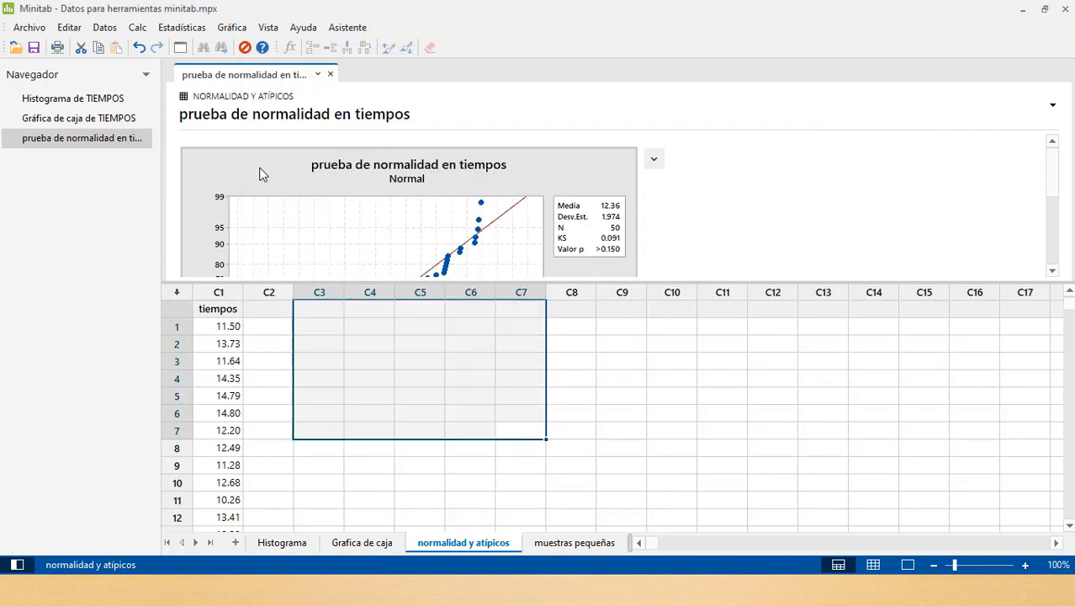
{"action": "left_click", "coordinate": [470, 395]}
Run an outlier test (Prueba de valores atípicos) on the tiempos column and open its outlier plot in the graph editor
{"action": "left_click", "coordinate": [185, 28]}
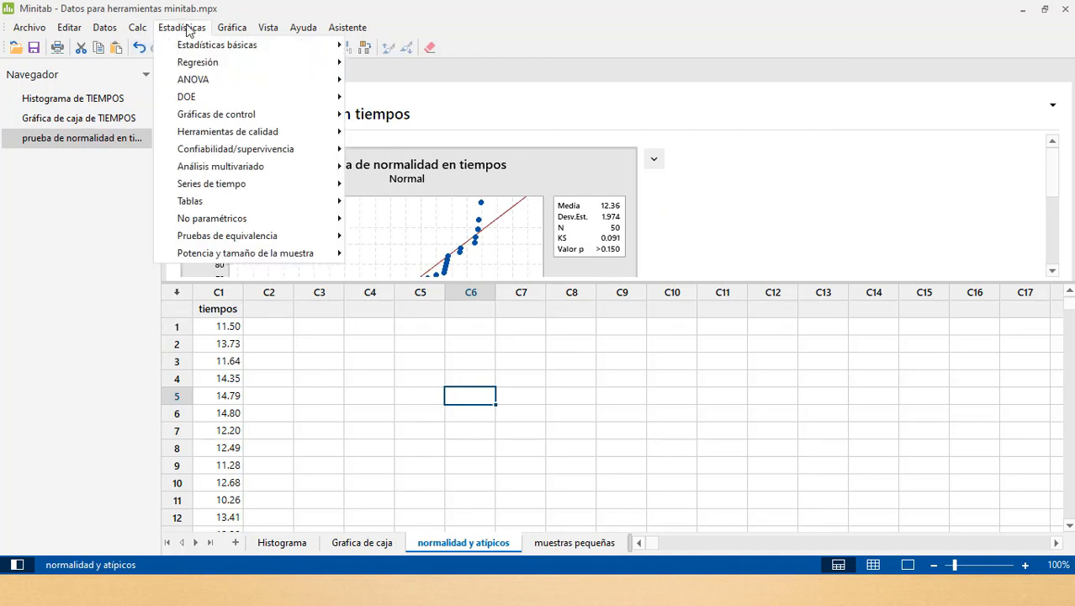
{"action": "mouse_move", "coordinate": [206, 49]}
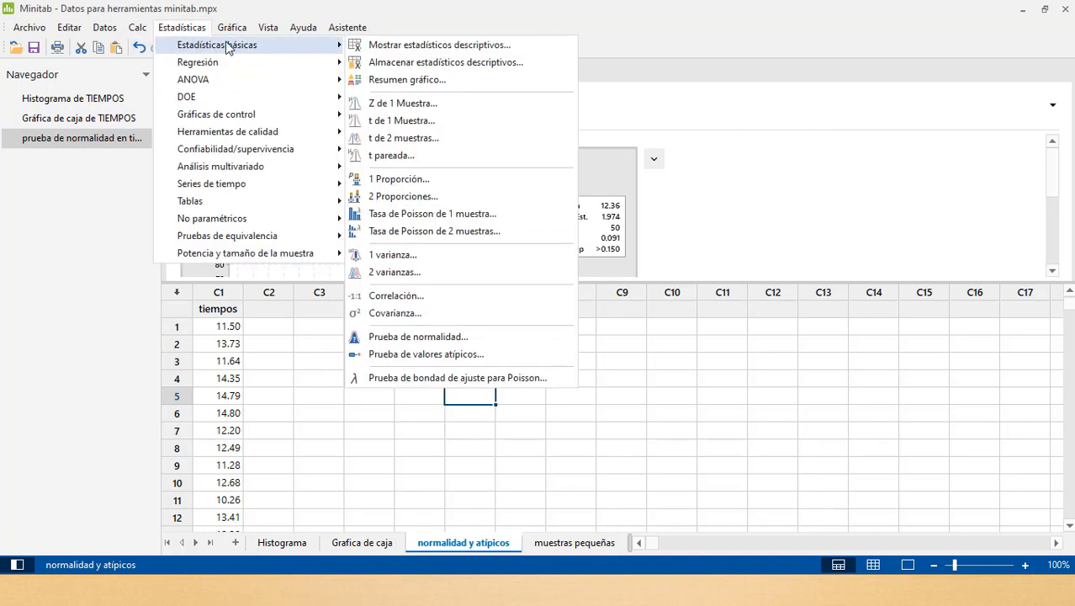
{"action": "left_click", "coordinate": [416, 355]}
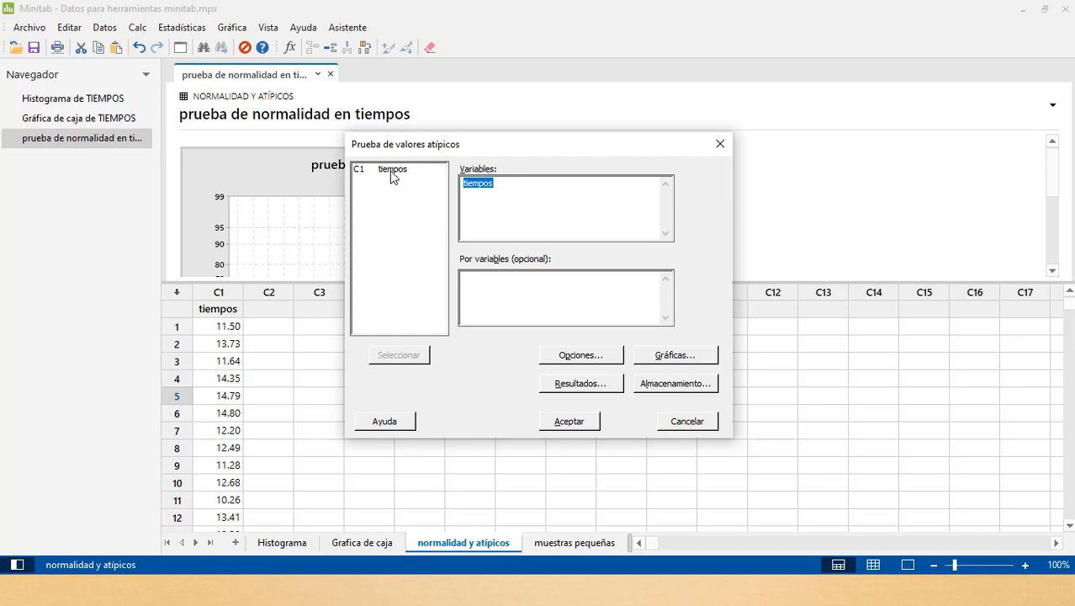
{"action": "left_click", "coordinate": [584, 424]}
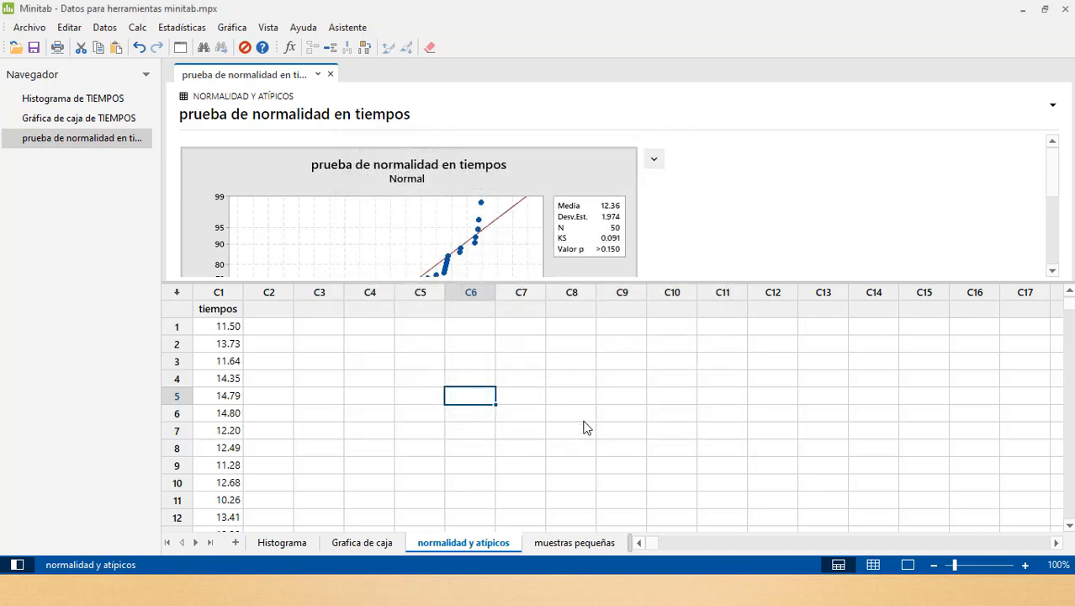
{"action": "scroll", "coordinate": [658, 213], "scroll_direction": "up", "scroll_amount": 2}
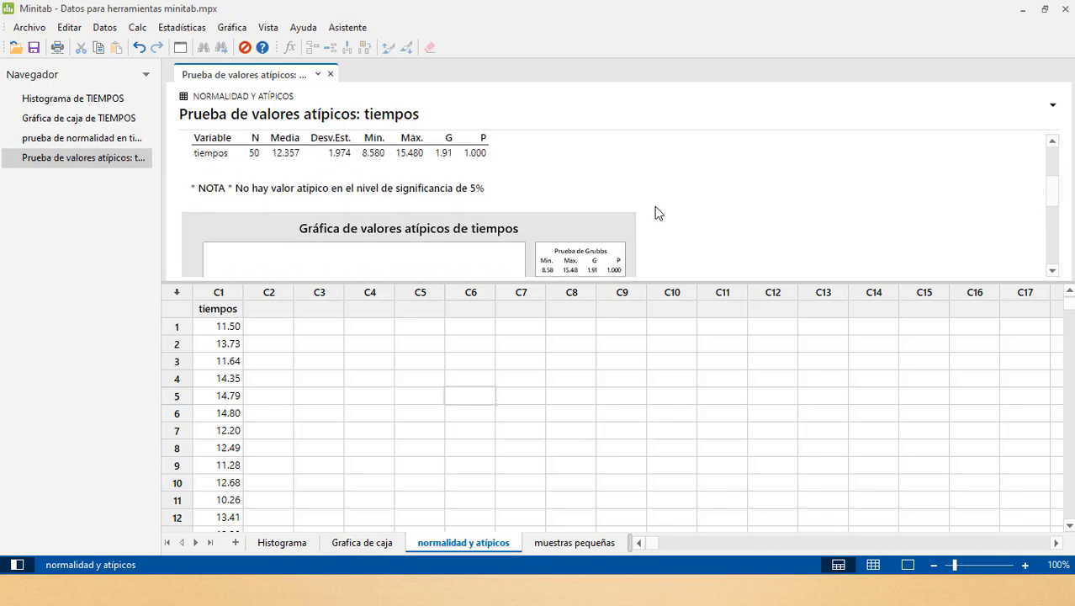
{"action": "scroll", "coordinate": [658, 213], "scroll_direction": "down", "scroll_amount": 3}
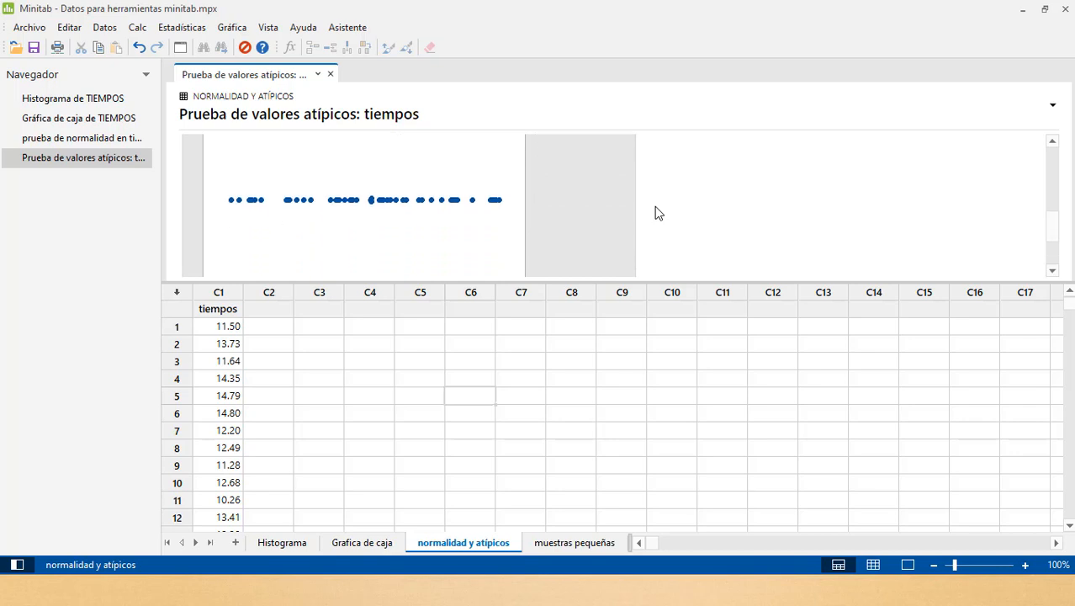
{"action": "double_click", "coordinate": [604, 201]}
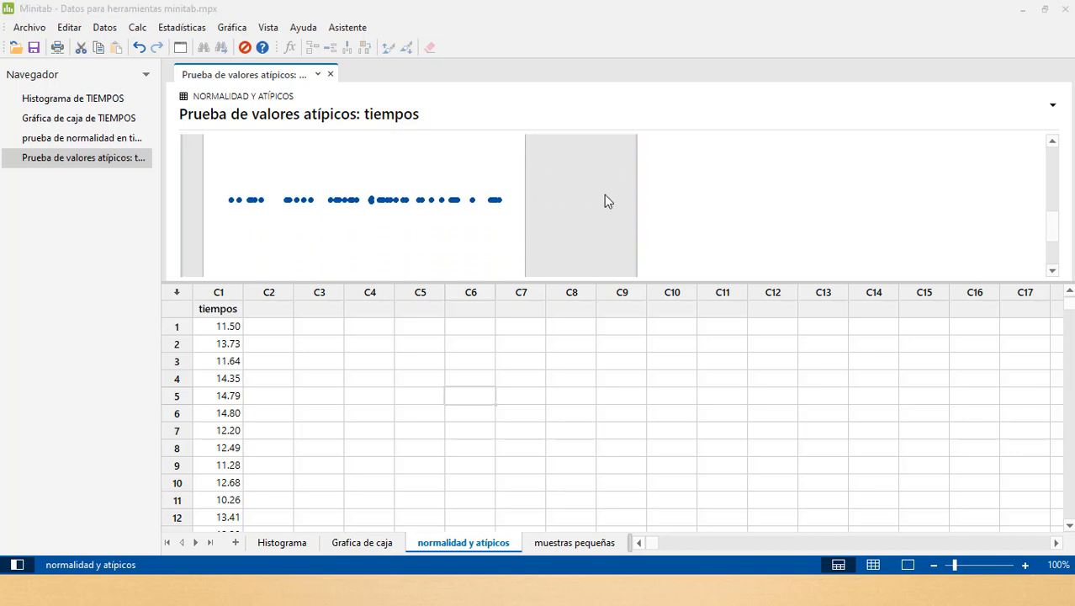